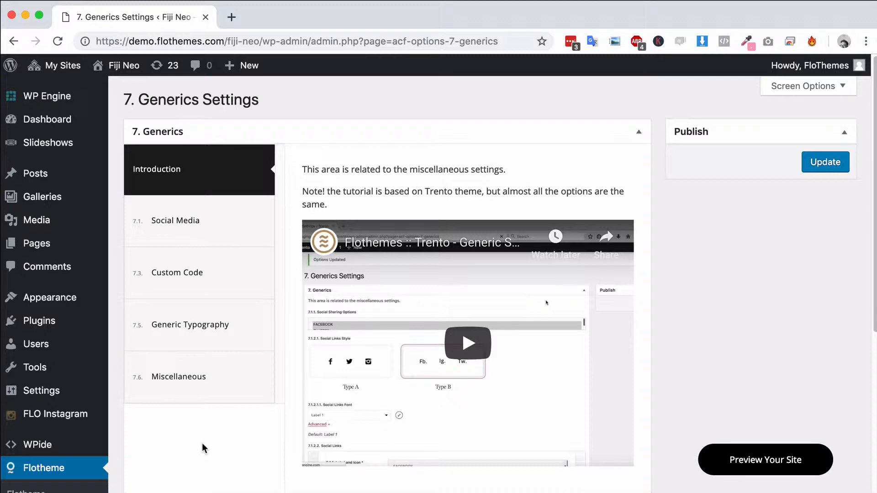
Open the Social Media section of the Generics settings
scroll(147, 342, down, 3)
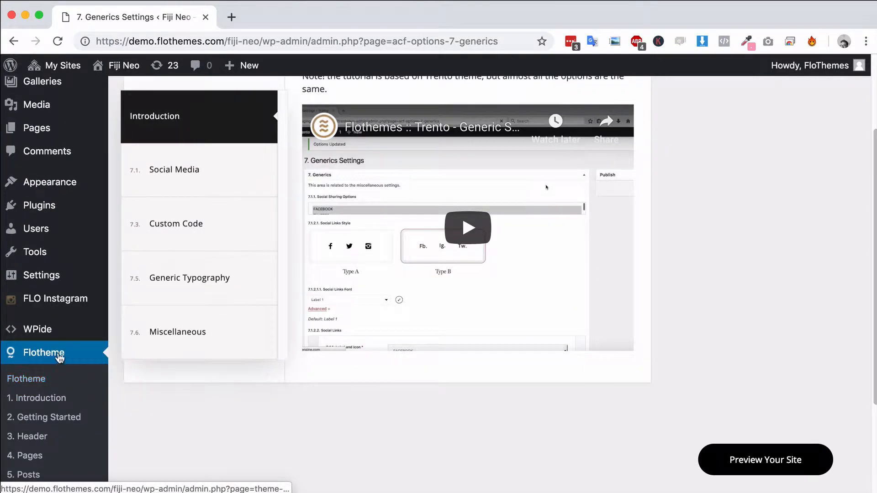
scroll(60, 359, down, 2)
scroll(164, 417, up, 5)
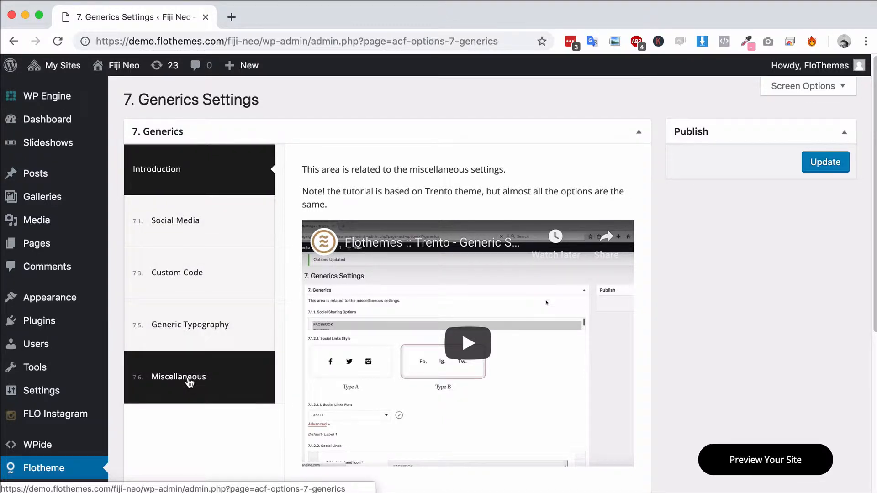
click(207, 224)
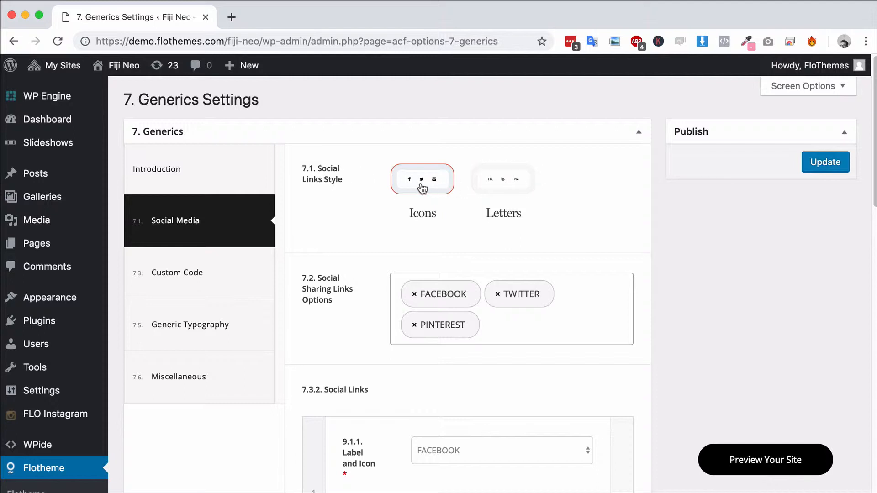
Switch the social links style between Letters and Icons to compare them, ending on Icons
click(498, 187)
click(431, 182)
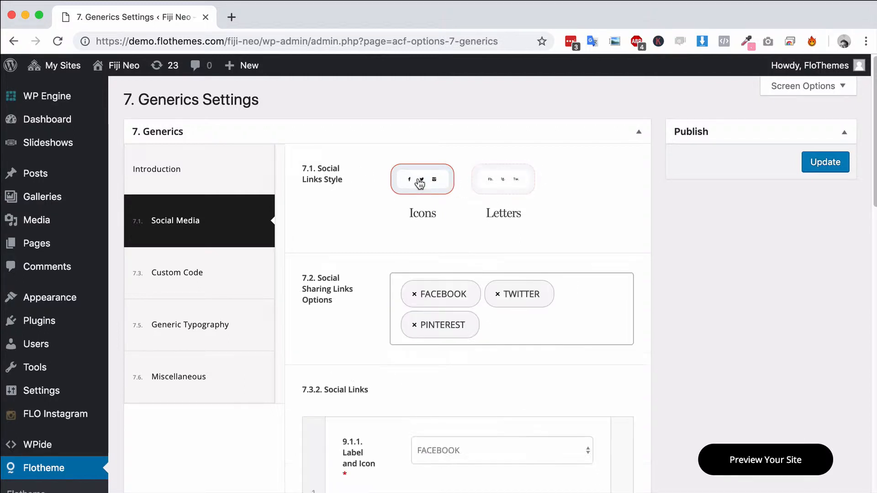
click(514, 183)
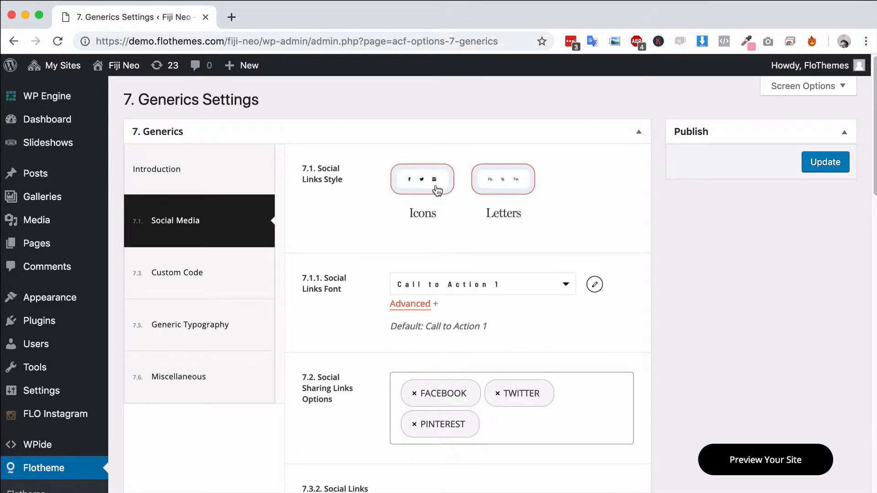
click(436, 190)
Examine the available social sharing networks, the label and icon choices, and the link field of each social link entry
click(526, 322)
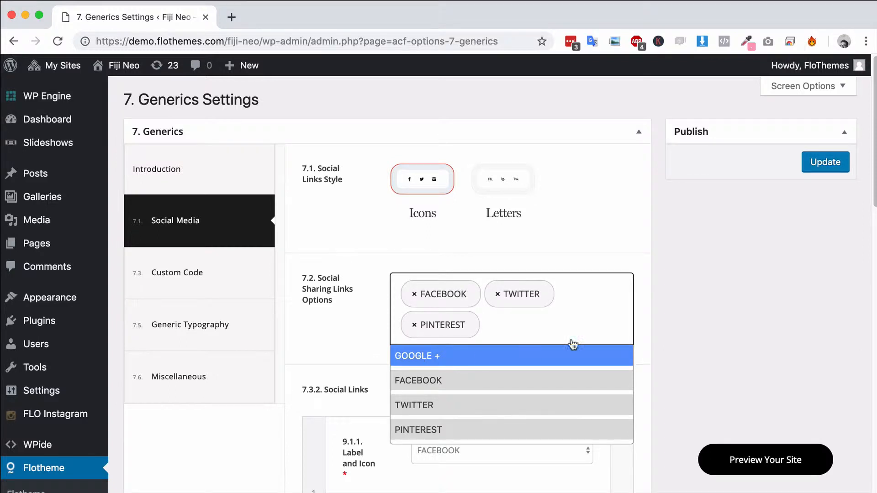
click(689, 320)
scroll(688, 322, down, 5)
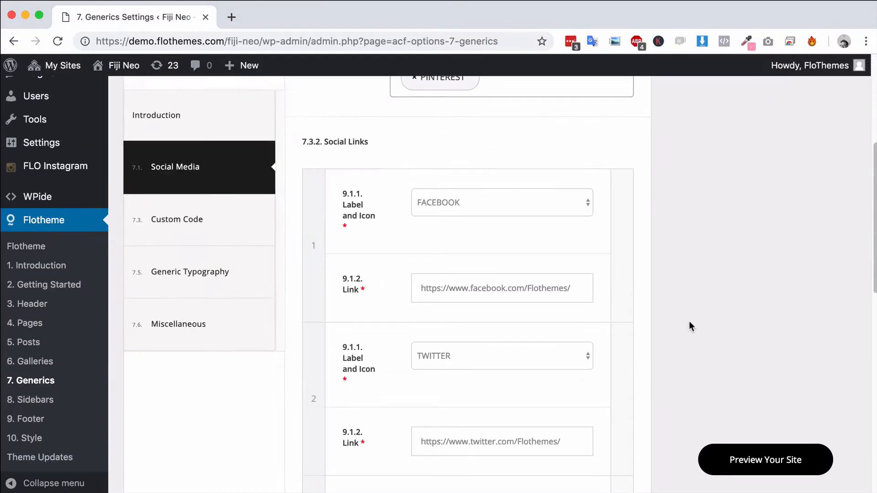
scroll(687, 305, down, 1)
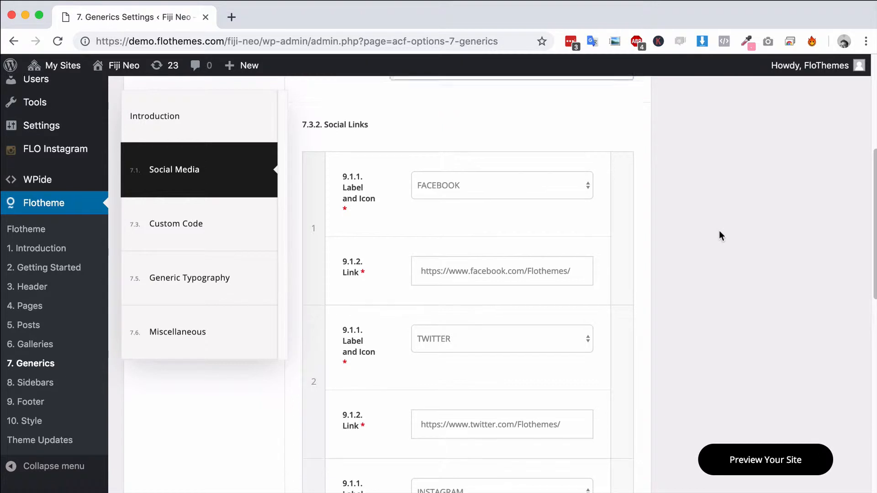
scroll(718, 233, down, 3)
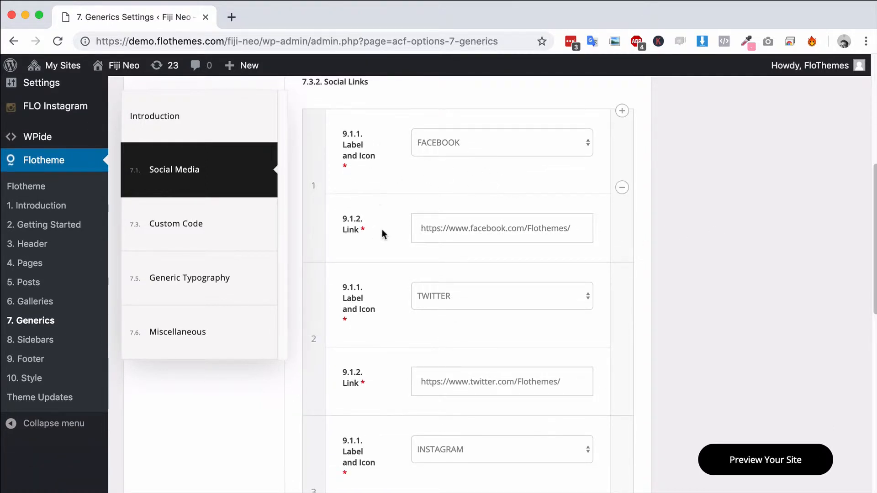
click(483, 140)
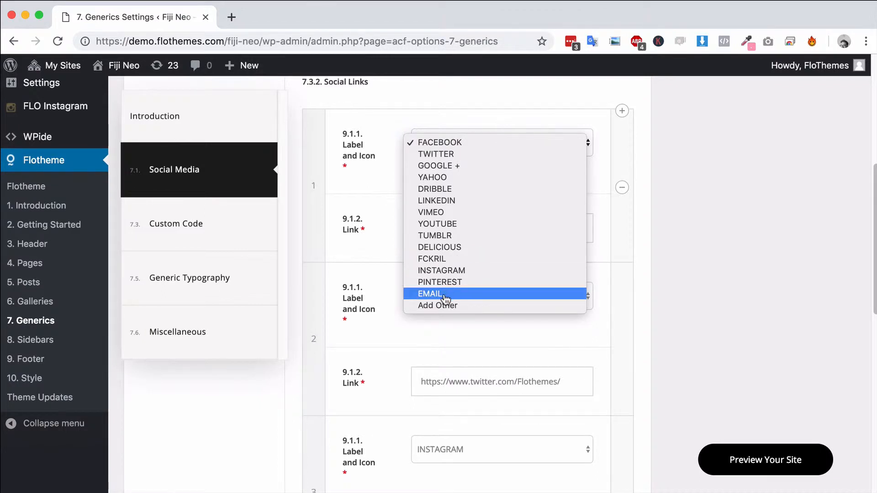
click(710, 251)
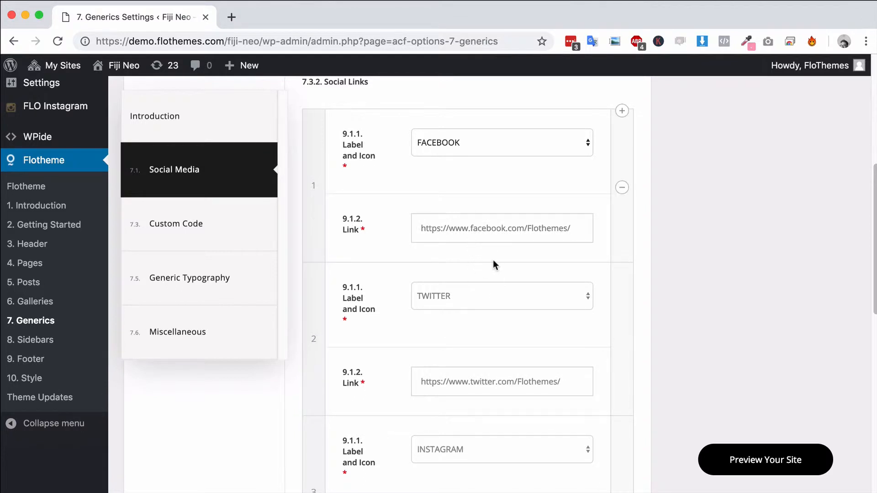
scroll(492, 267, down, 7)
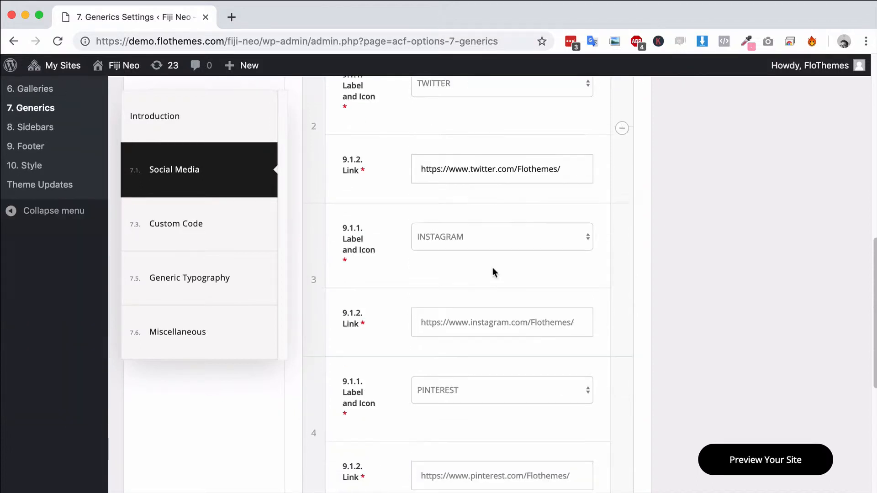
scroll(456, 326, up, 3)
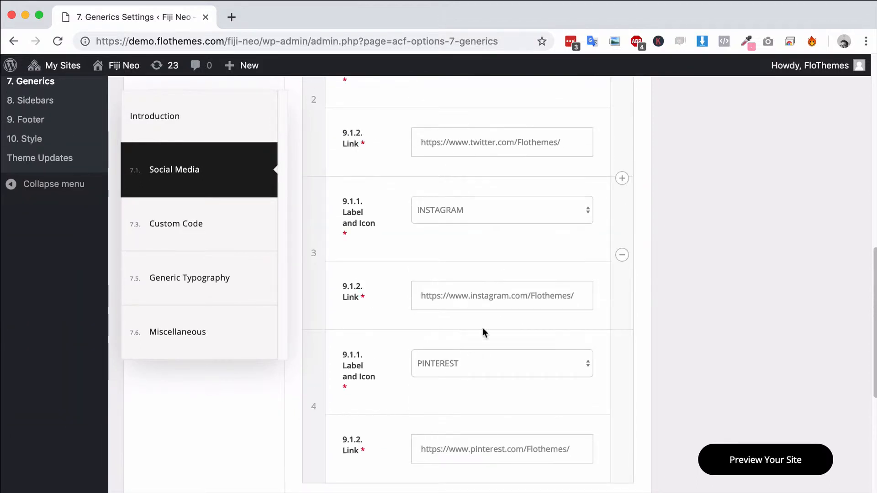
scroll(525, 349, up, 9)
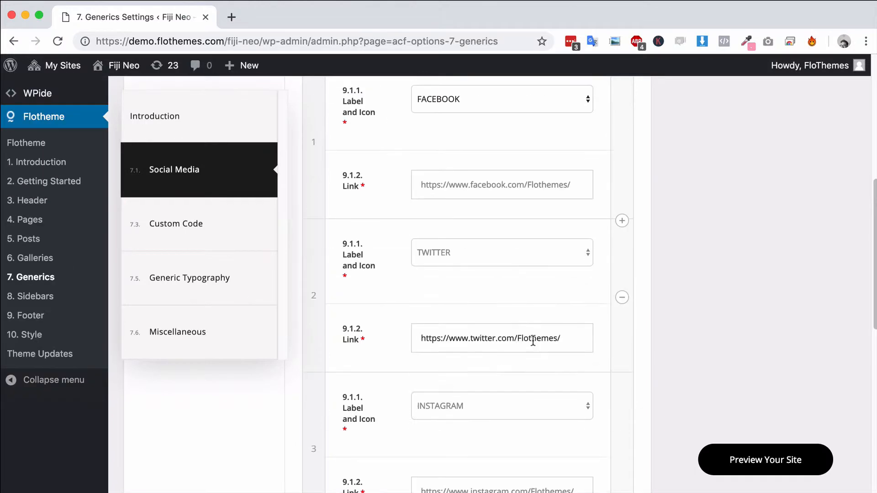
Open the Custom Code section and examine its CSS and JavaScript code fields
click(211, 232)
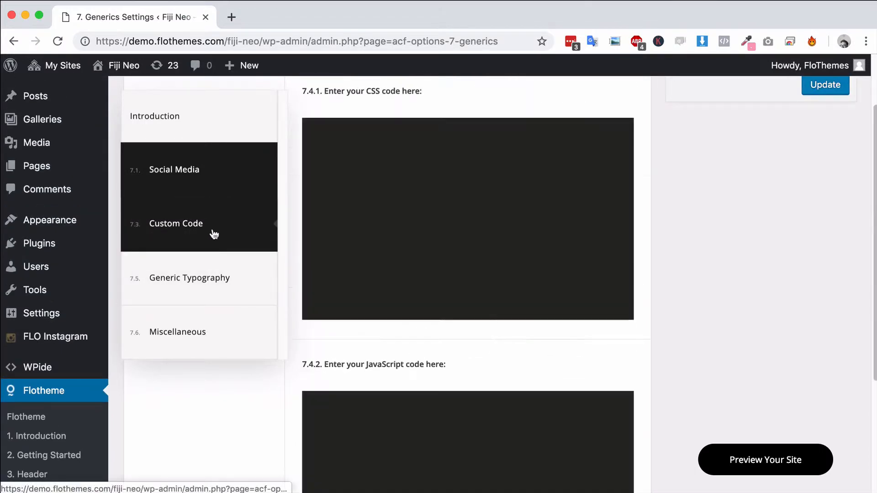
scroll(667, 354, up, 1)
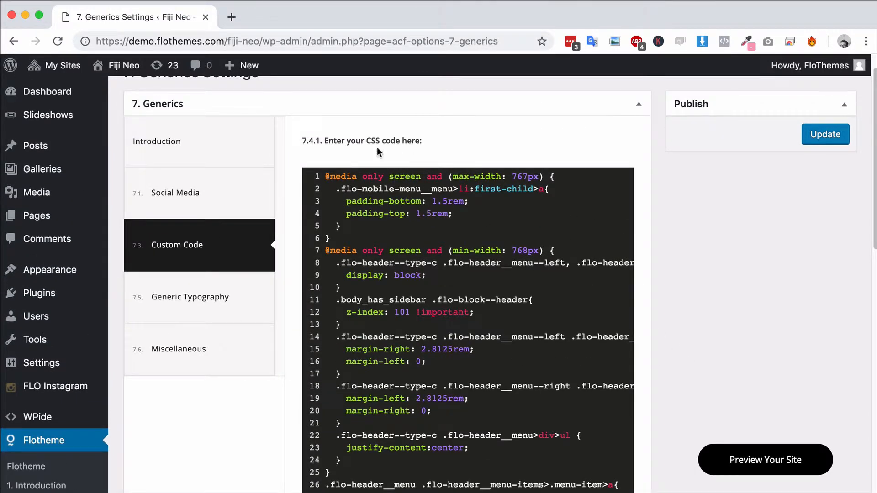
scroll(439, 224, down, 5)
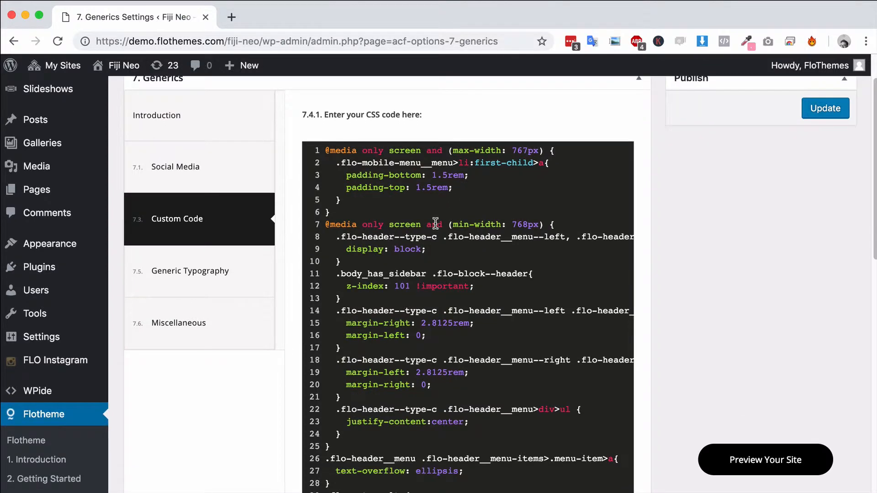
scroll(435, 223, down, 5)
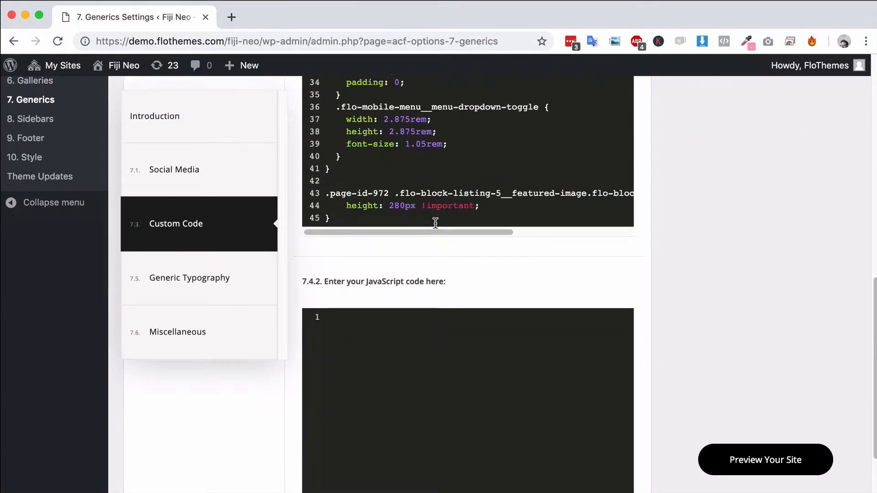
scroll(434, 221, up, 10)
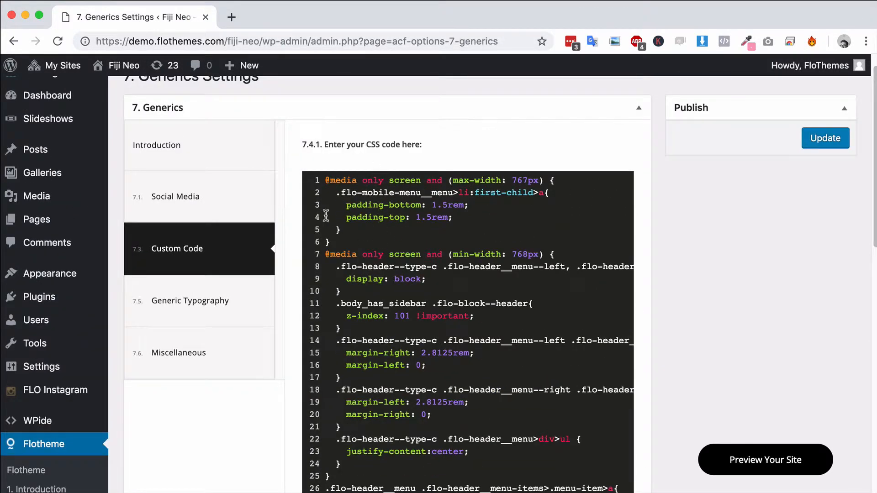
scroll(404, 231, down, 11)
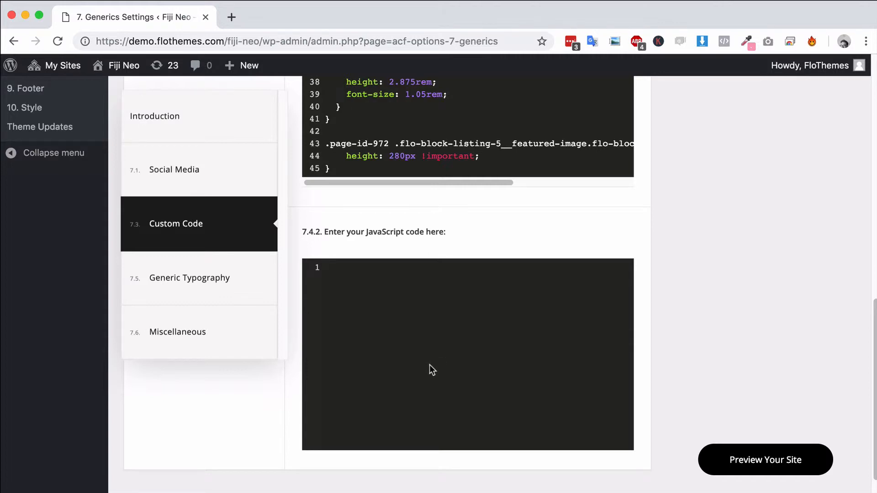
scroll(430, 364, up, 11)
scroll(424, 382, up, 2)
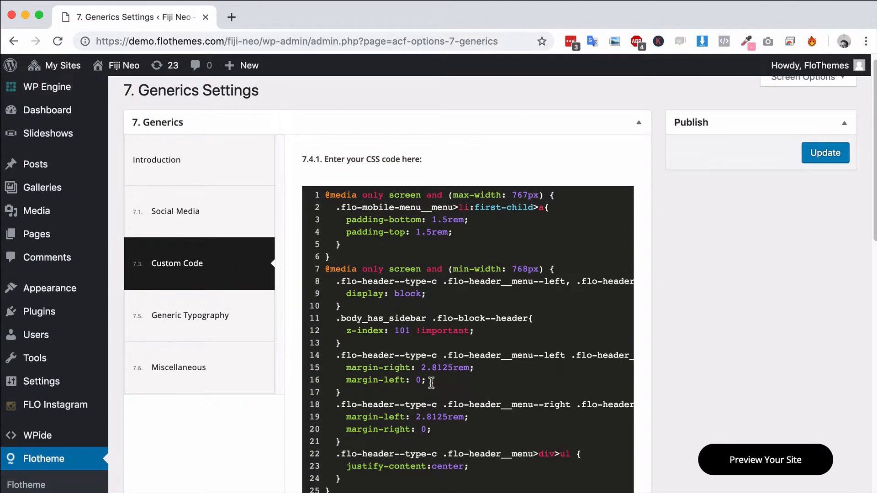
Open the Generic Typography section and review its tablet zoom, text input, paragraph, heading and blockquote font settings
click(182, 333)
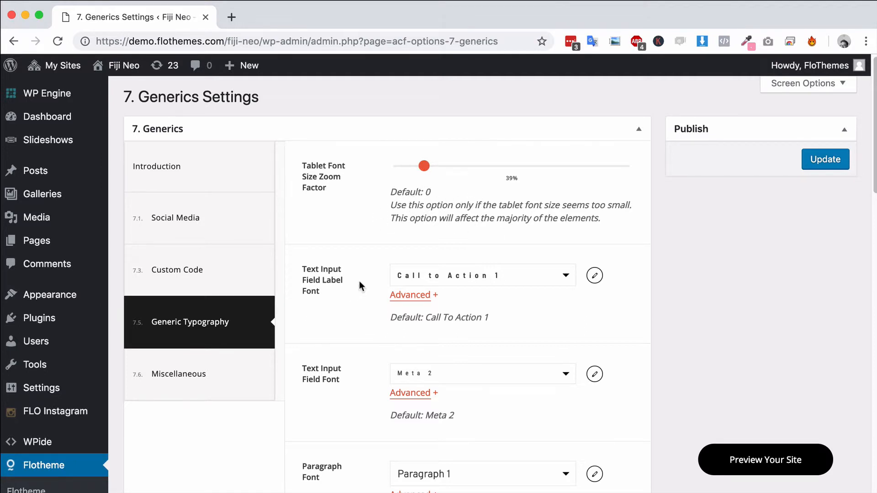
scroll(356, 279, down, 2)
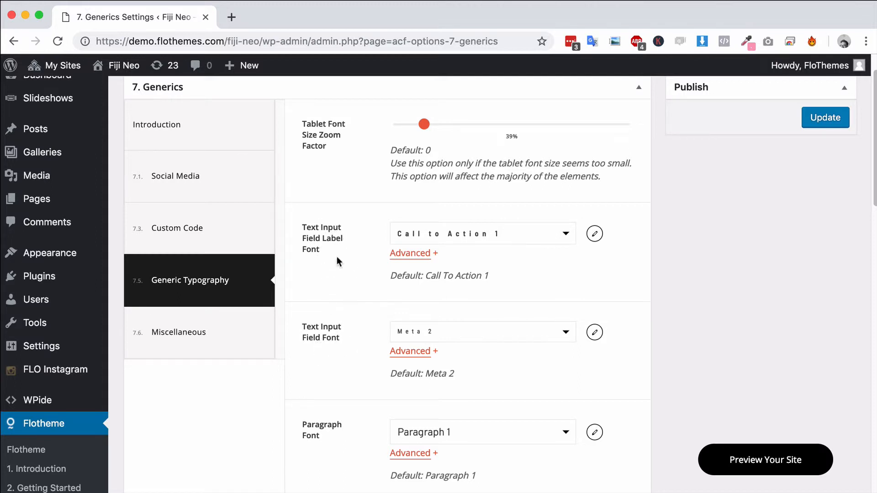
scroll(337, 245, down, 5)
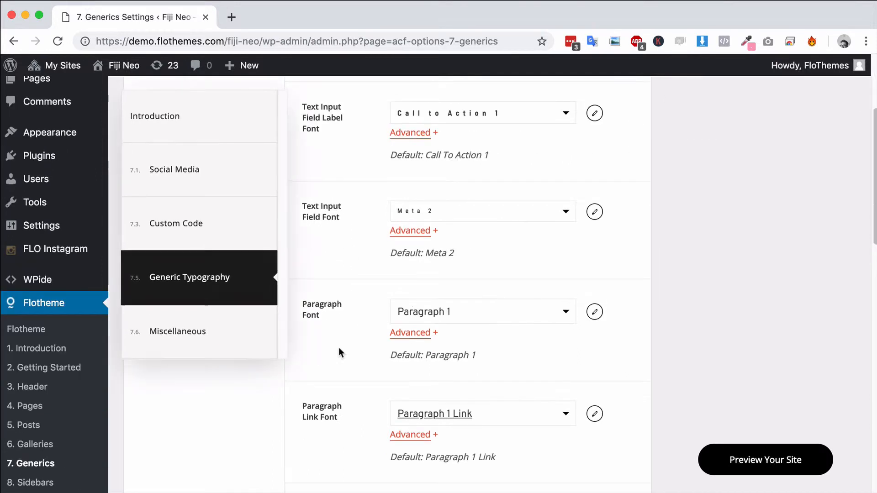
scroll(333, 320, down, 3)
scroll(333, 323, down, 1)
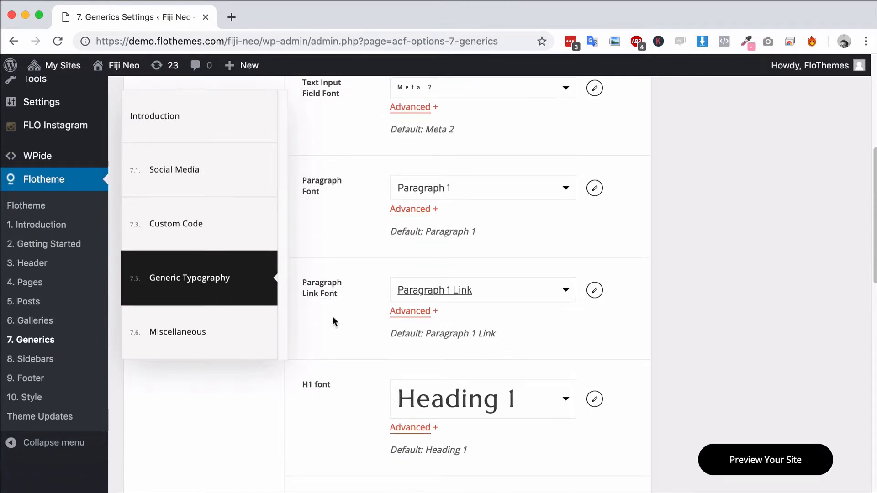
scroll(366, 329, down, 4)
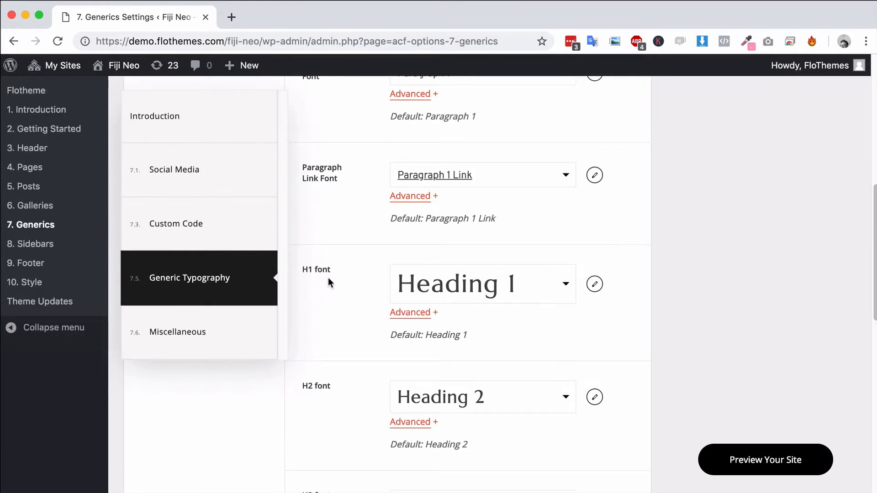
scroll(327, 279, down, 15)
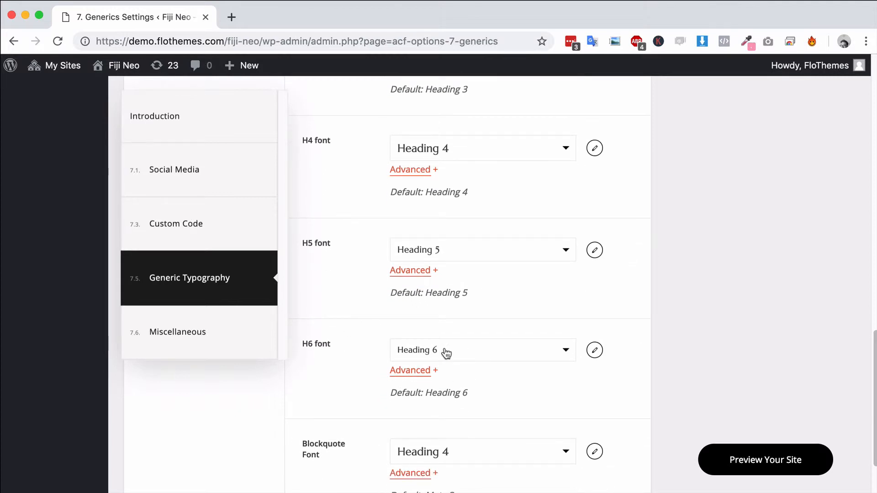
scroll(355, 361, down, 3)
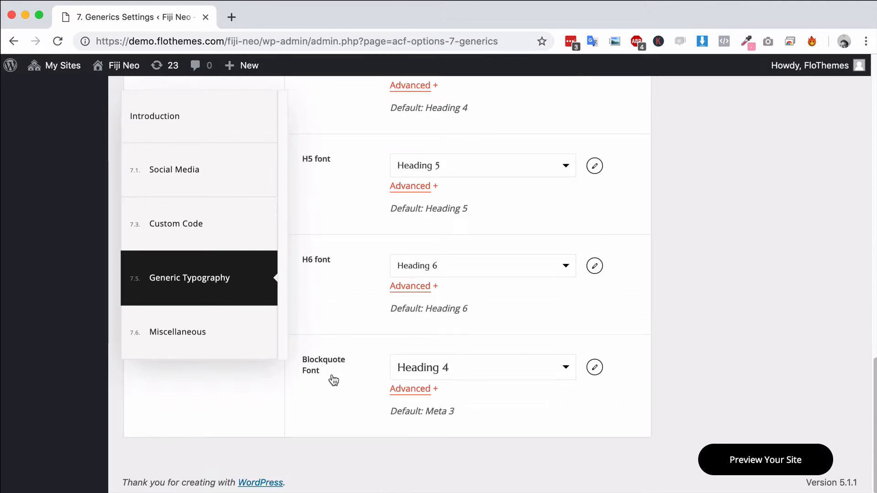
Open the Miscellaneous section and review the button settings and the fading effect options for desktops, tablets and mobiles
click(198, 341)
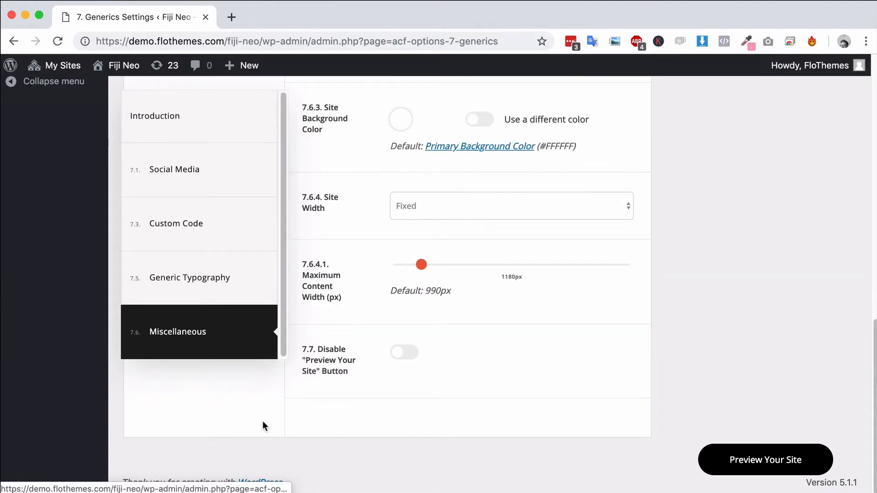
scroll(671, 414, up, 10)
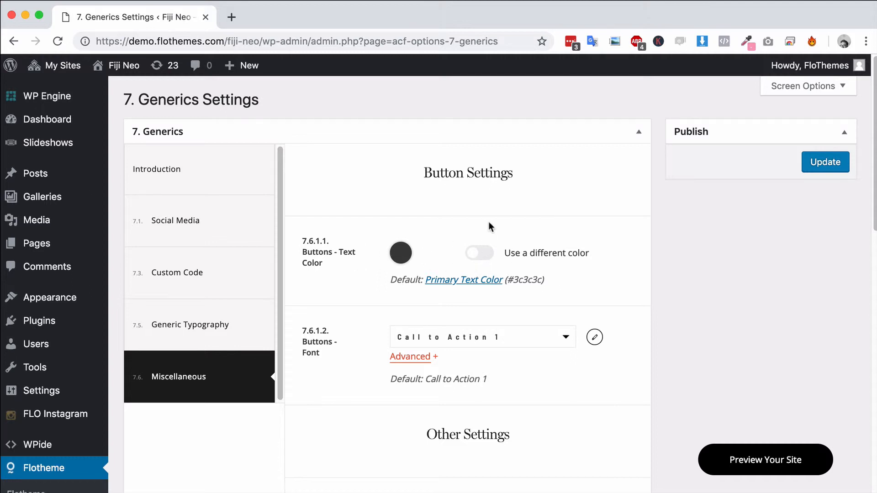
scroll(436, 292, down, 1)
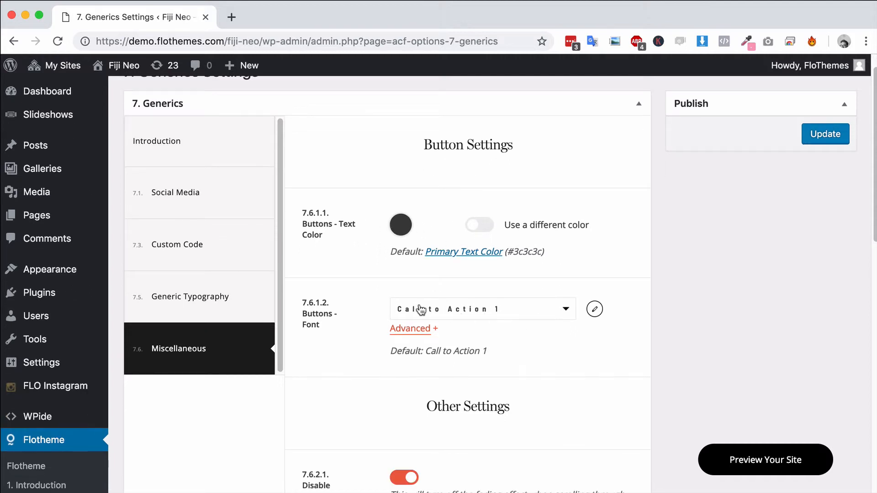
scroll(519, 315, down, 5)
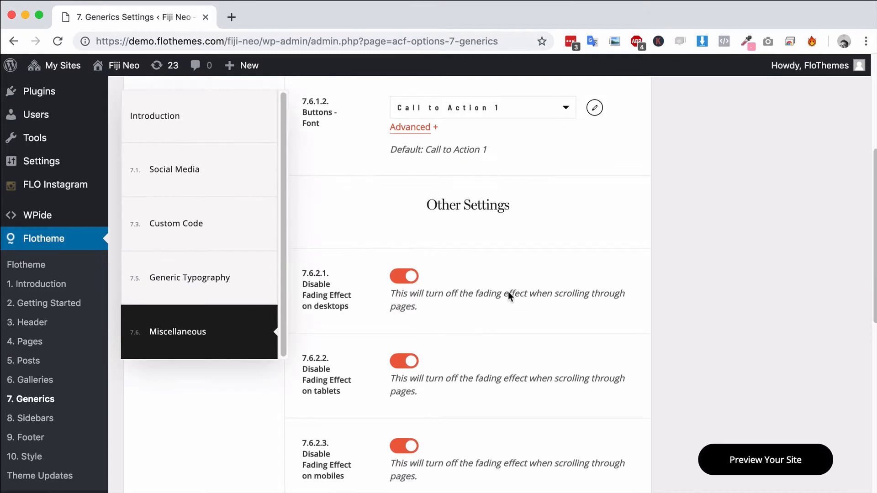
scroll(528, 252, down, 3)
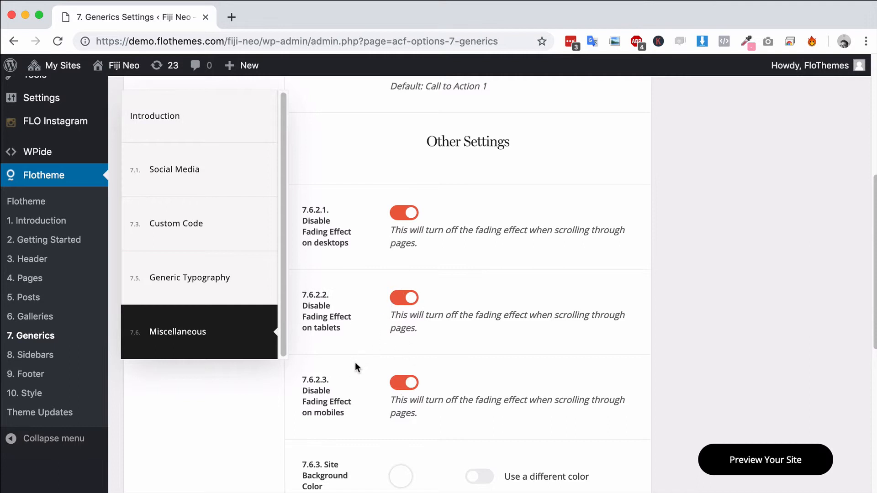
Examine the custom color picker of the Site Background Color setting, and switch the setting back to its default color
scroll(352, 371, down, 3)
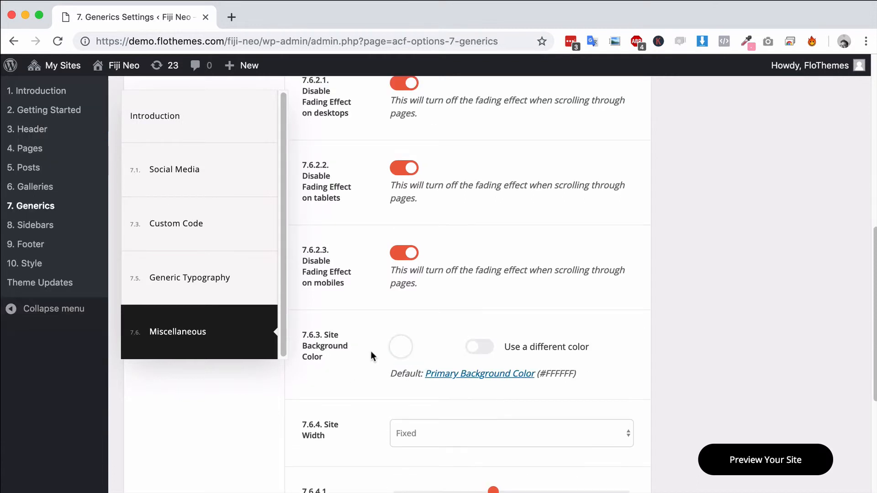
click(480, 348)
click(398, 347)
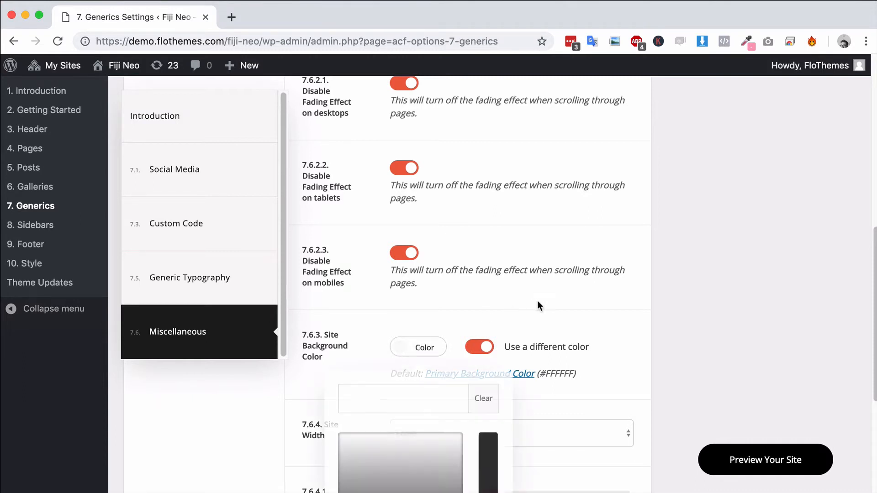
click(474, 347)
Review the Site Width choices, keeping Fixed, and examine the maximum content width and "Preview Your Site" button settings
scroll(477, 328, down, 5)
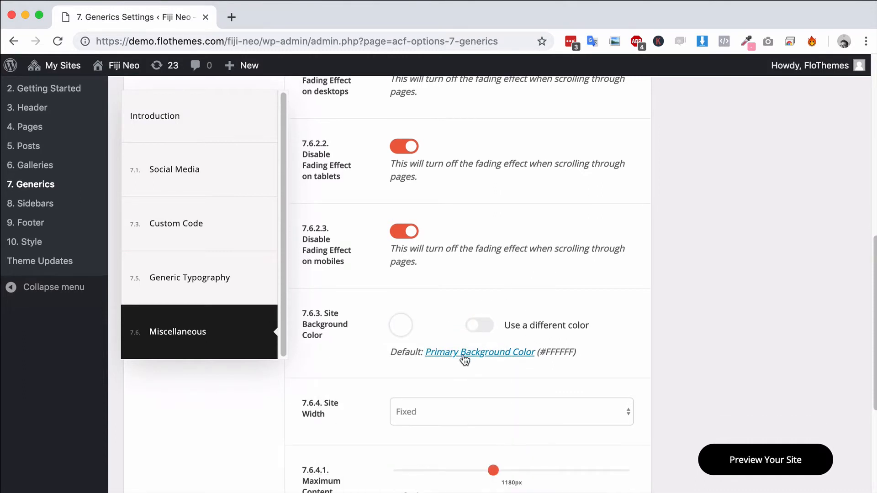
click(484, 314)
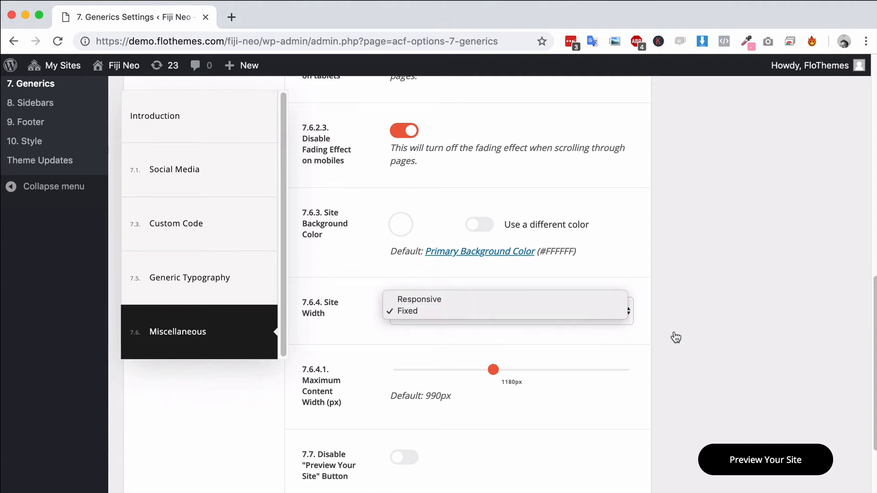
click(513, 313)
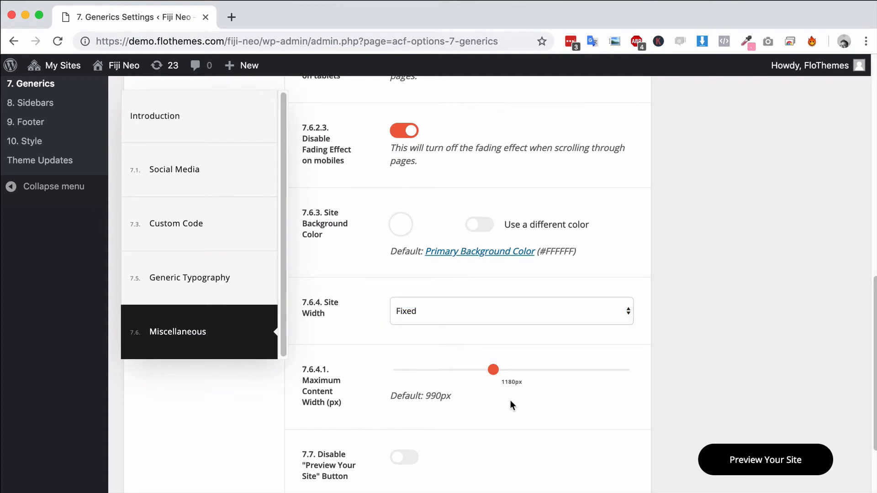
click(438, 319)
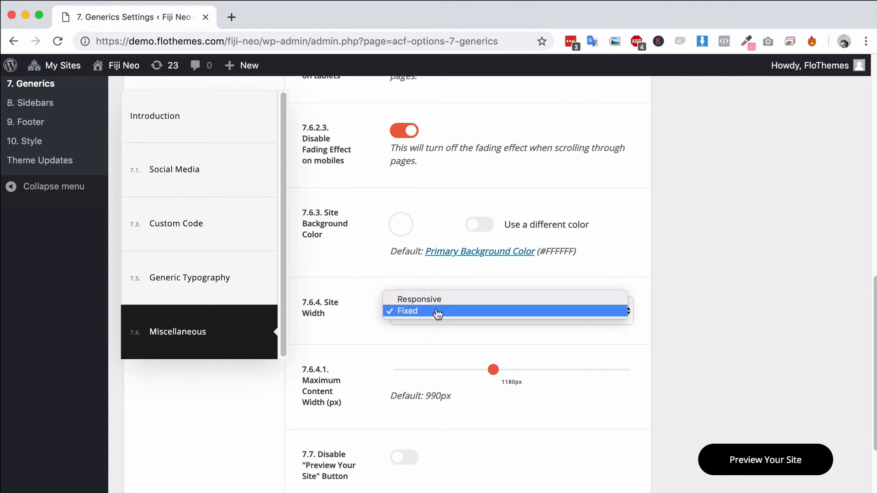
click(688, 328)
scroll(575, 371, down, 3)
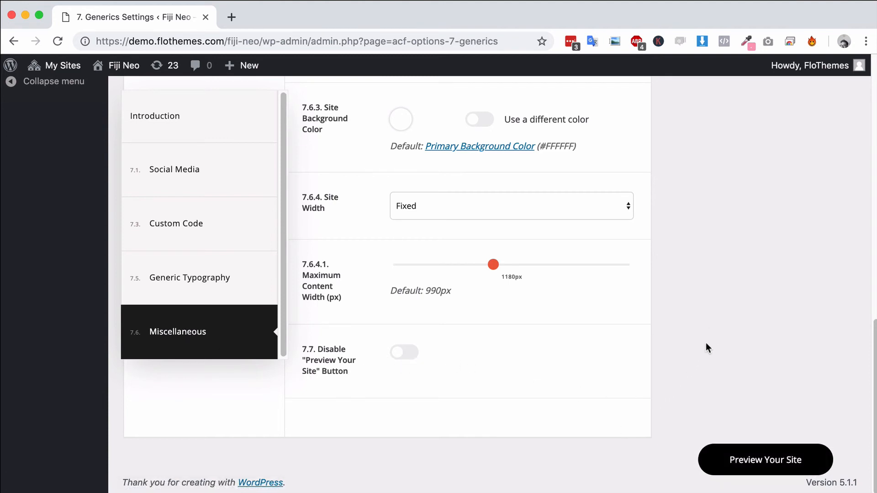
scroll(711, 356, up, 10)
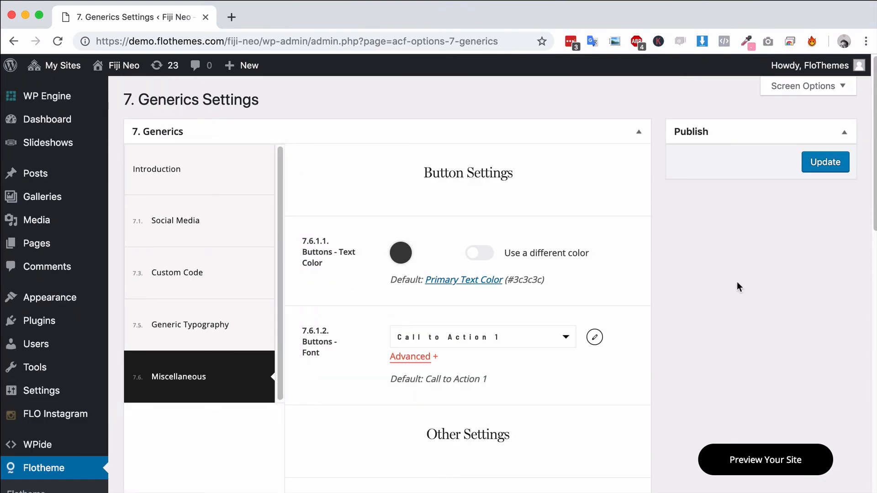